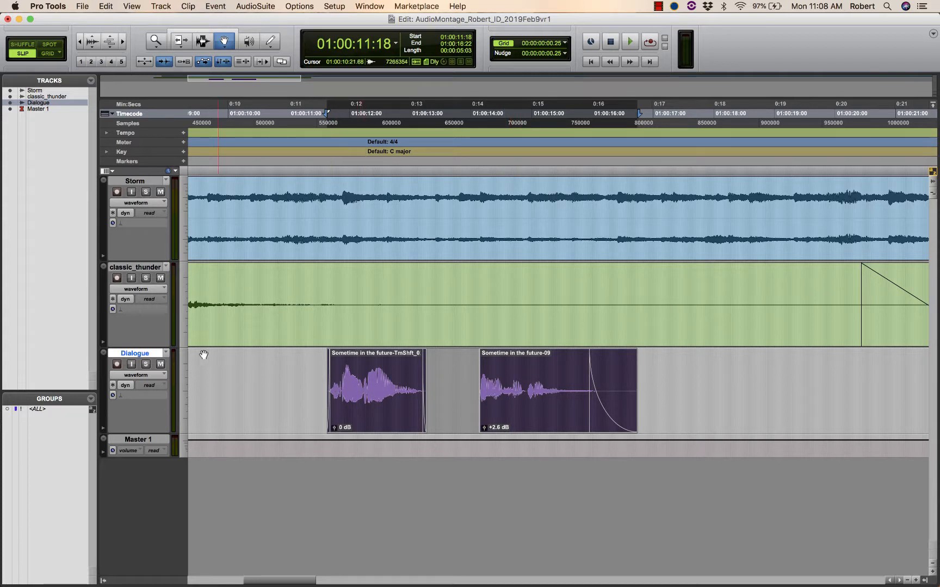
Duplicate the Dialogue track once, including its playlists, automation, inserts, sends and group assignments, placed after the selected track.
right_click(140, 356)
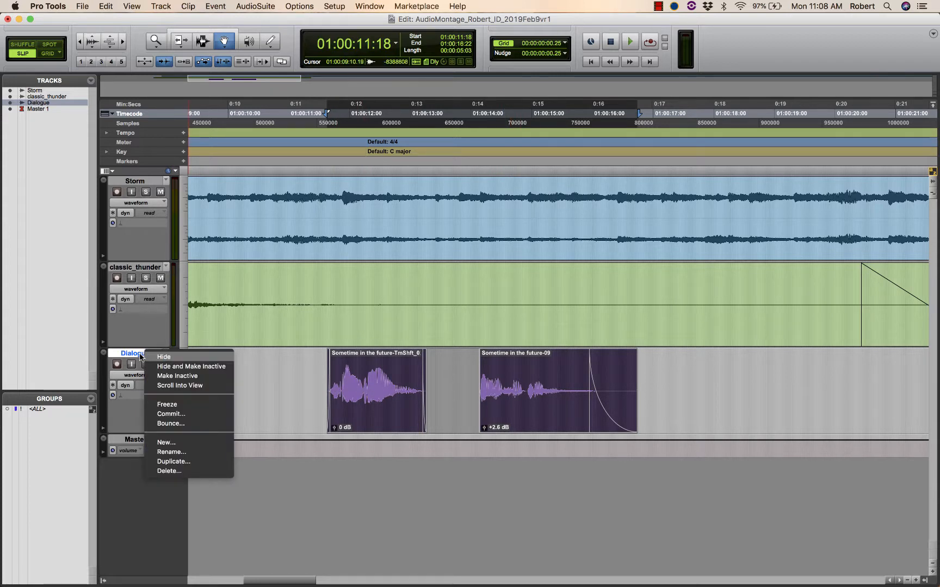
click(172, 461)
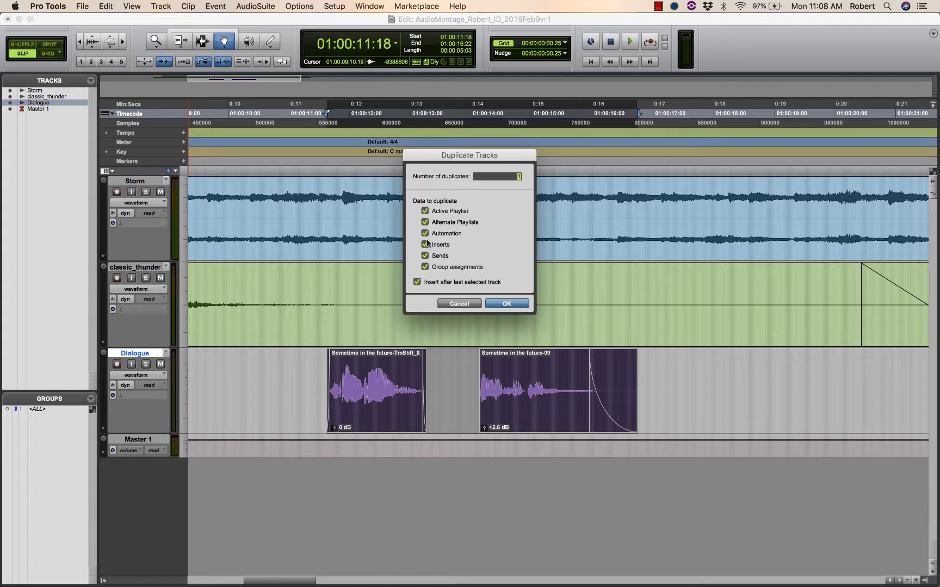
click(507, 304)
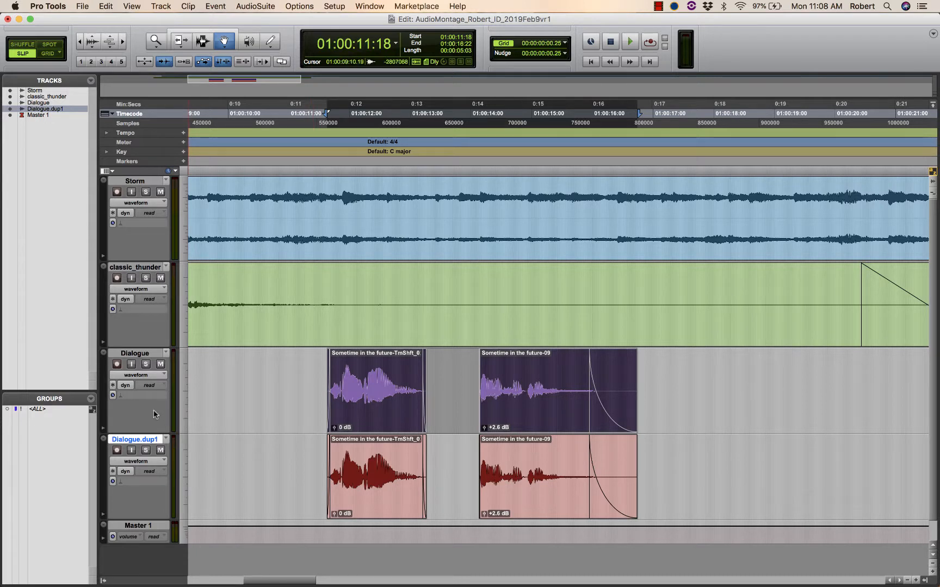
Try muting the original Dialogue track.
click(135, 354)
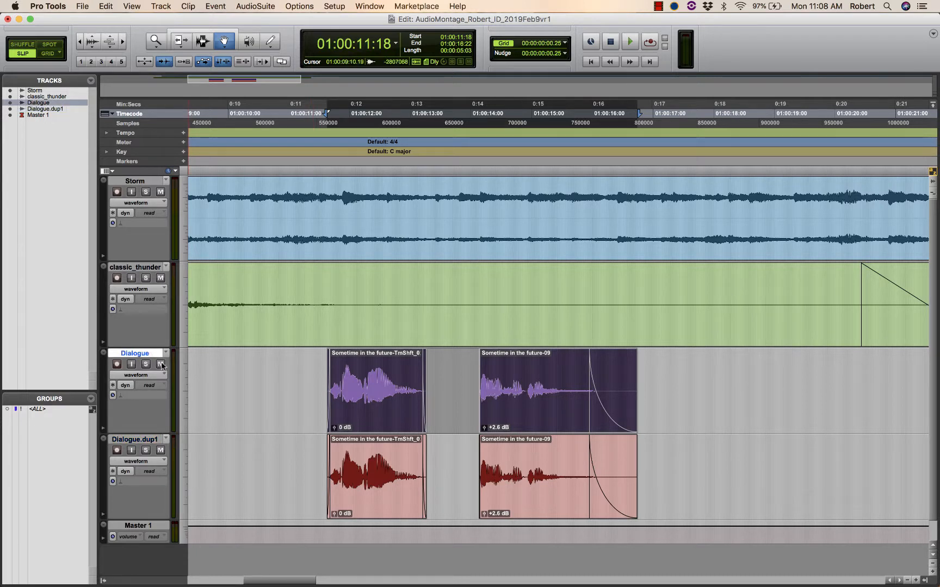
click(160, 364)
click(161, 364)
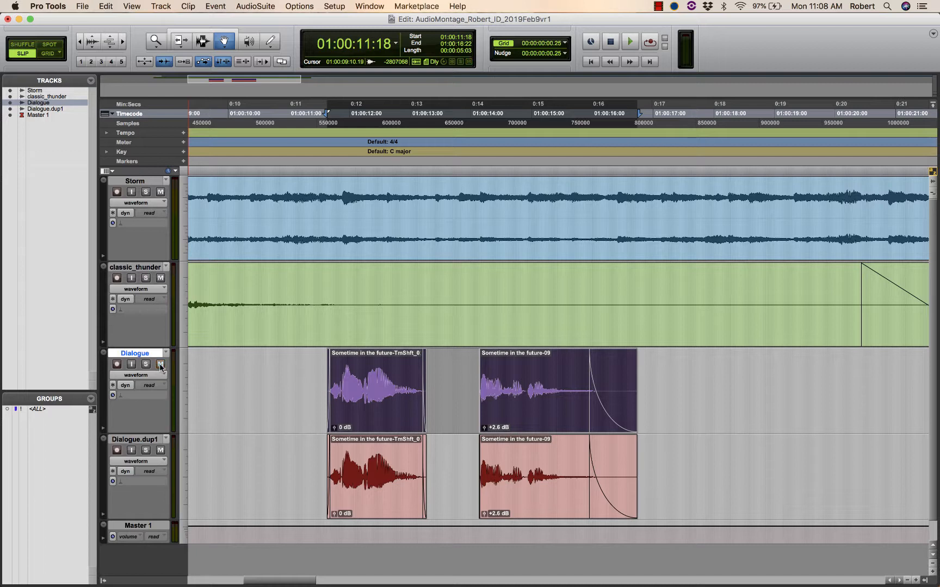
click(160, 364)
click(161, 364)
Mute both clips on the original Dialogue track and reduce that track's height to about half.
click(459, 393)
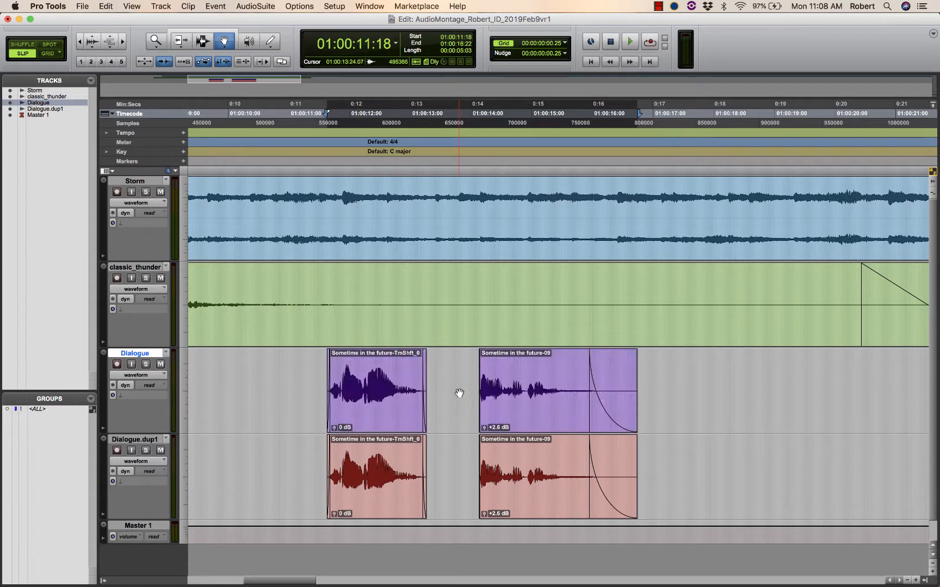
click(535, 388)
shift+click(405, 375)
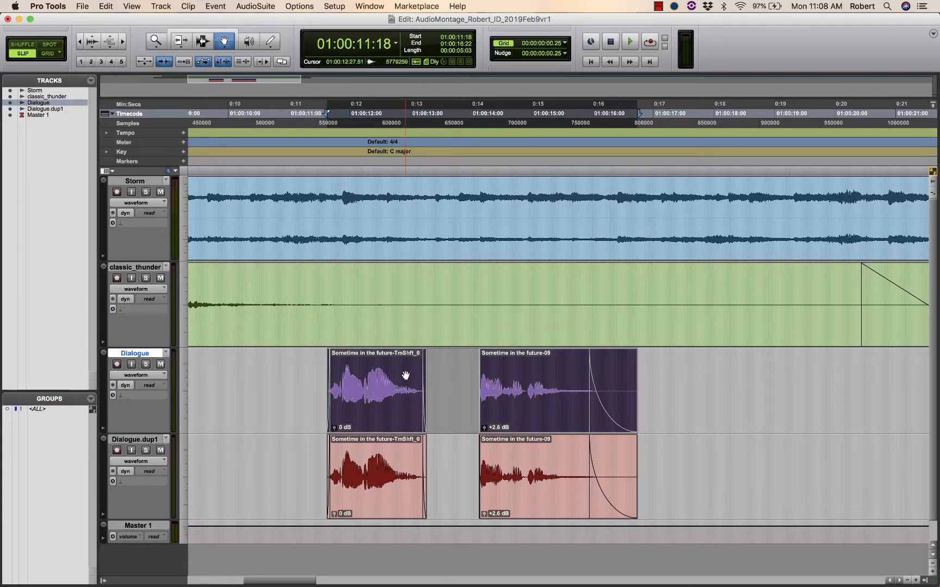
key(super+m)
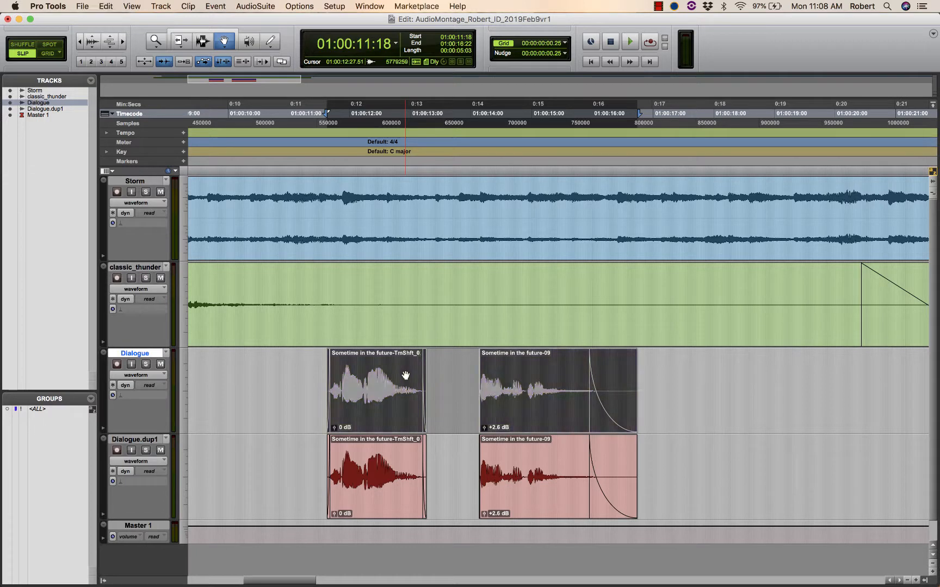
click(306, 378)
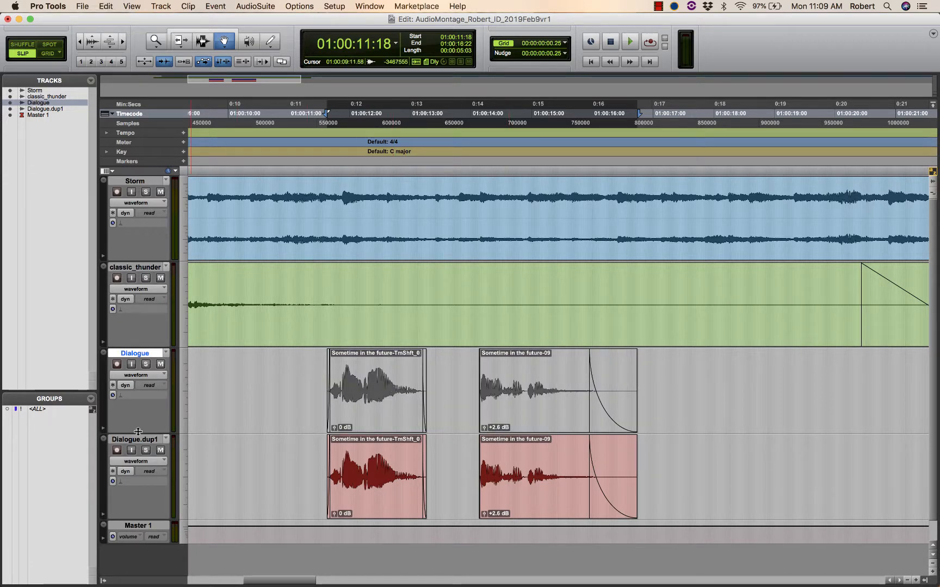
drag(138, 432, 148, 389)
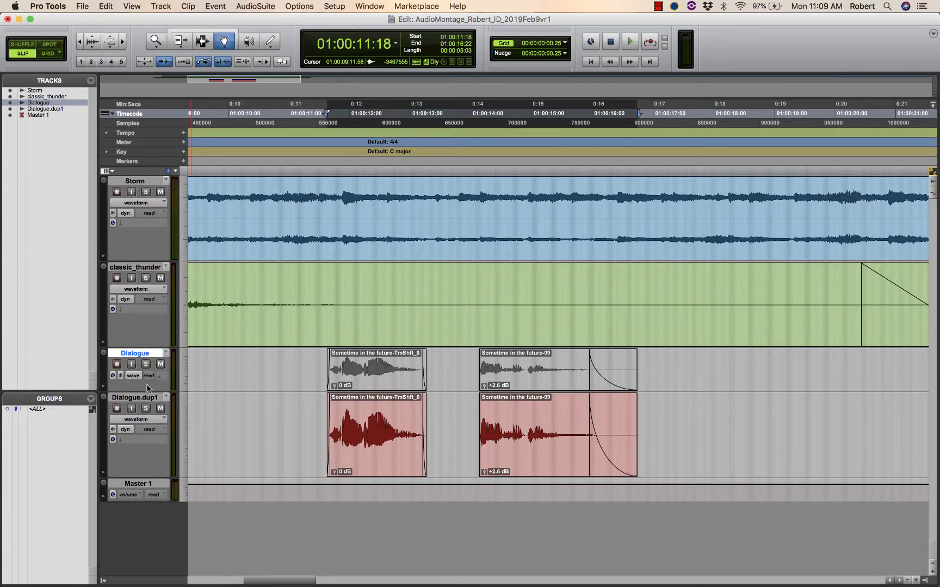
Open the Time Compression Expansion processor for the first clip on the Dialogue.dup1 track.
click(143, 399)
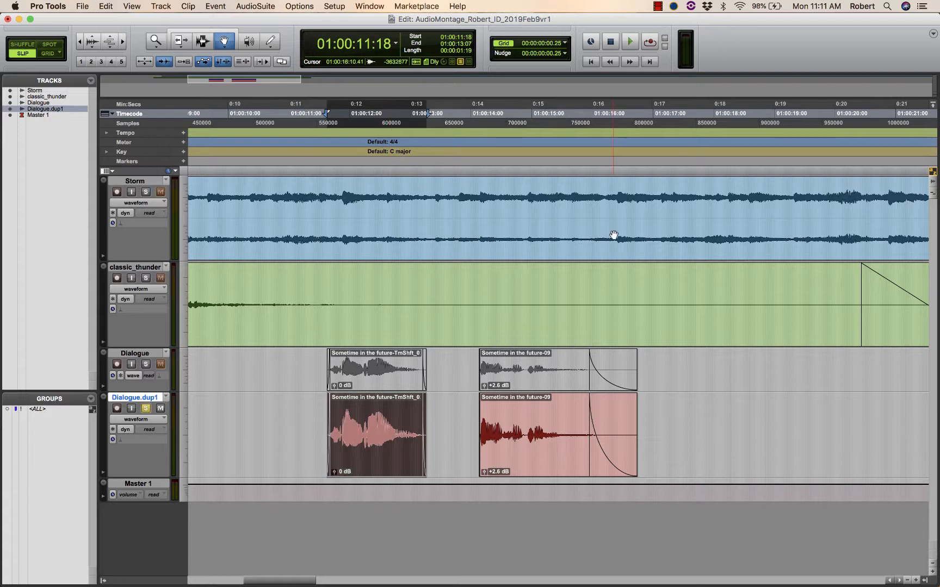
click(254, 8)
mouse_move(263, 148)
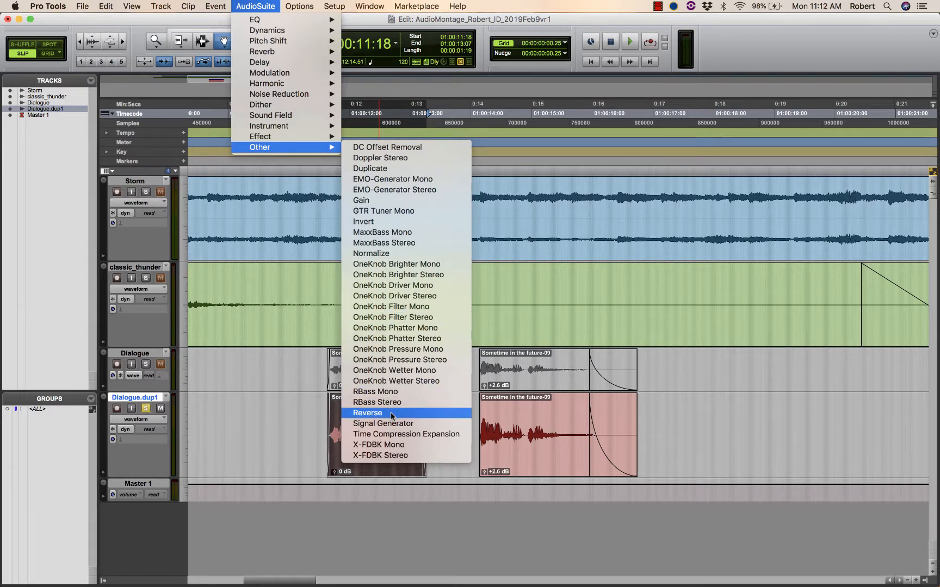
click(460, 434)
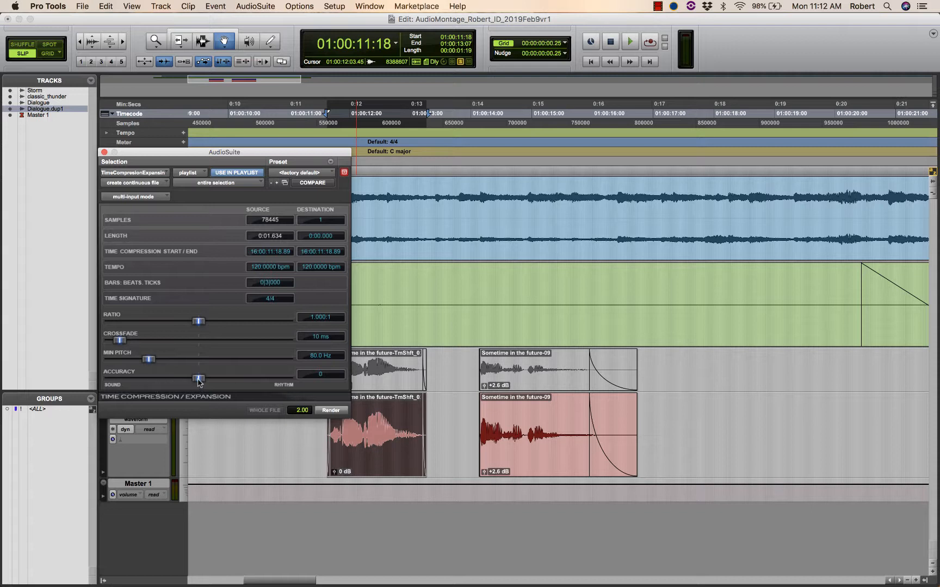
Try rendering the clip with accuracy -3 and a ratio of 1.859:1, audition it, and undo the render.
drag(198, 379, 147, 382)
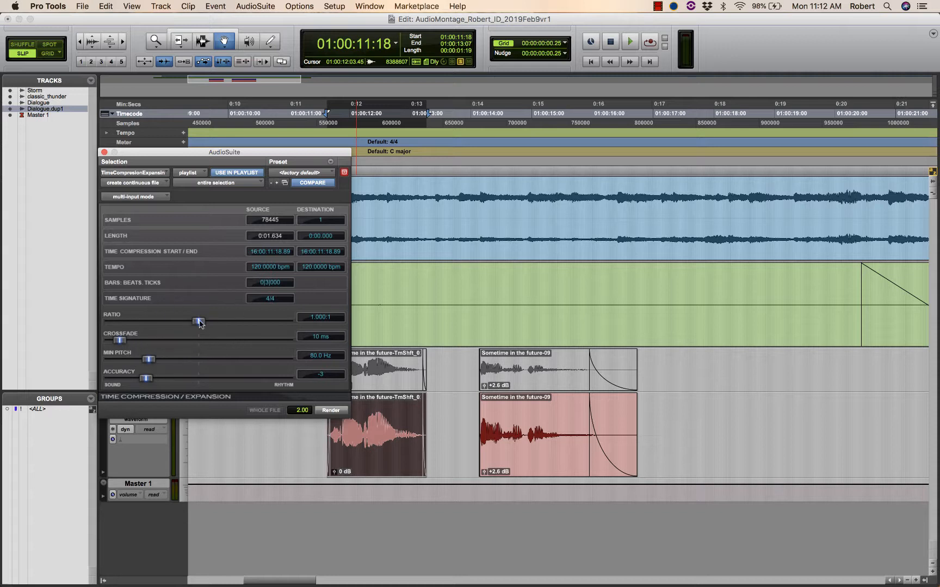
drag(199, 322, 240, 328)
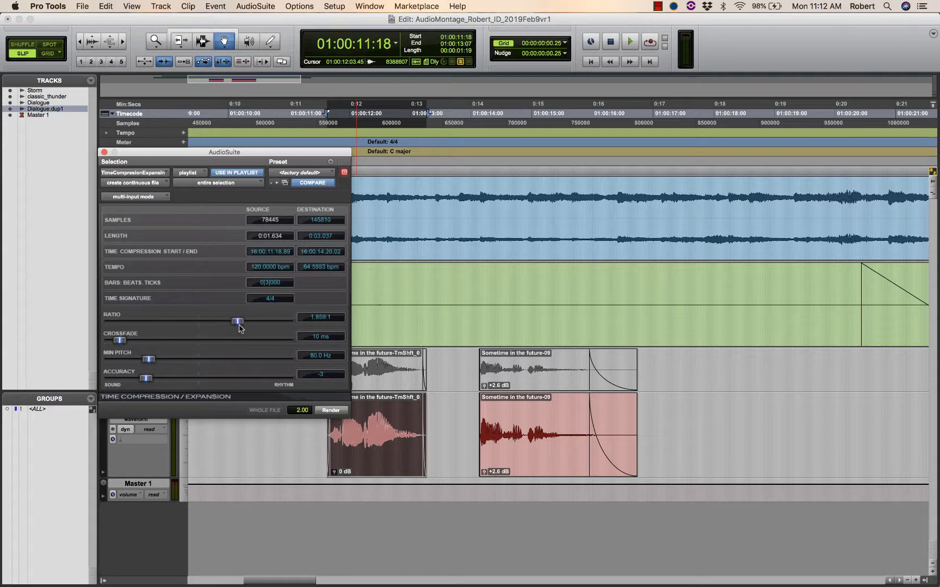
click(331, 411)
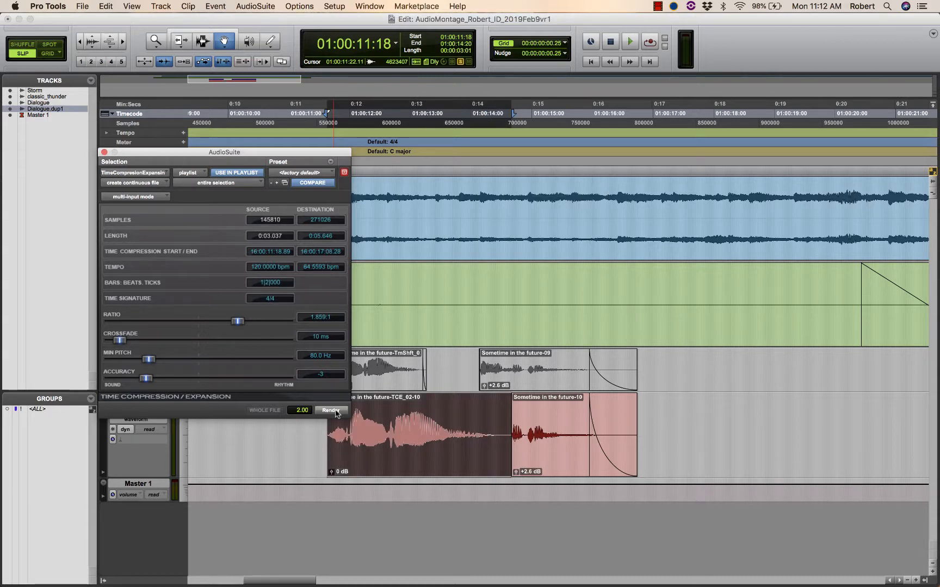
key(space)
key(ctrl+z)
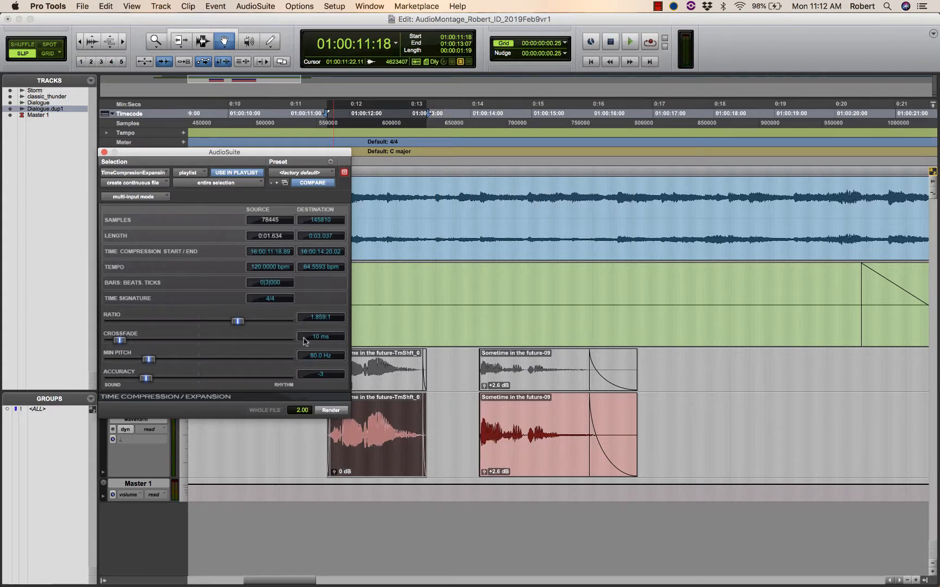
Try rendering the clip with a compression ratio of 0.371:1, audition it, and undo the render.
drag(233, 324, 137, 333)
click(337, 410)
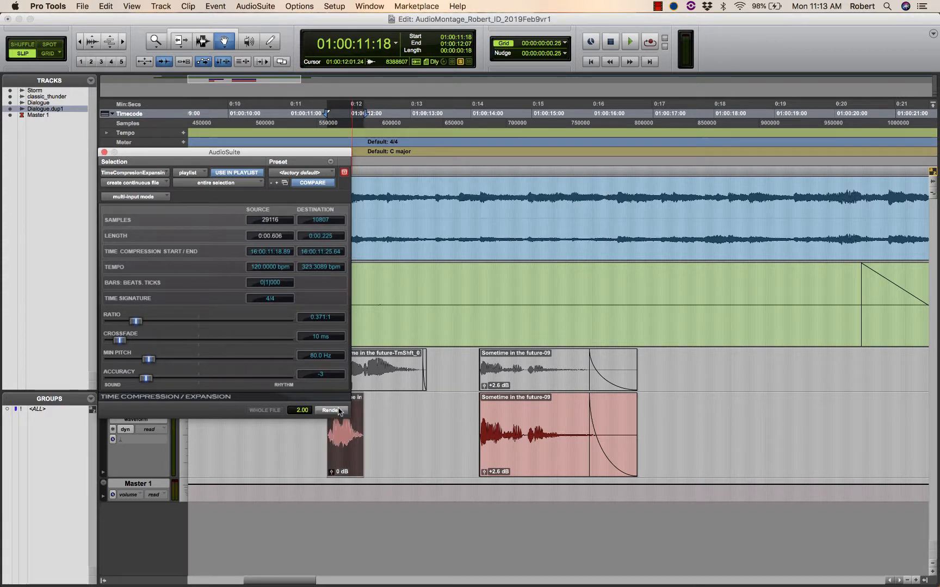
key(space)
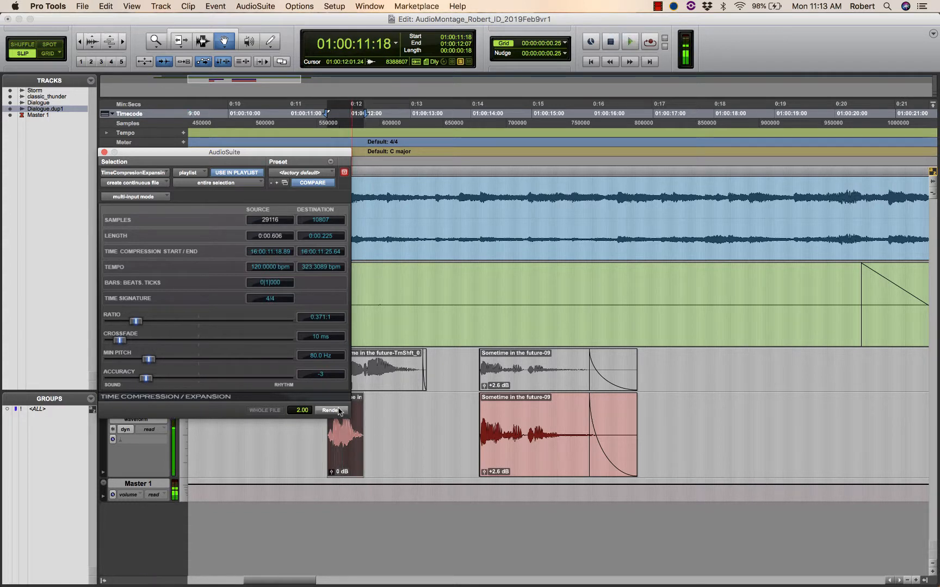
key(space)
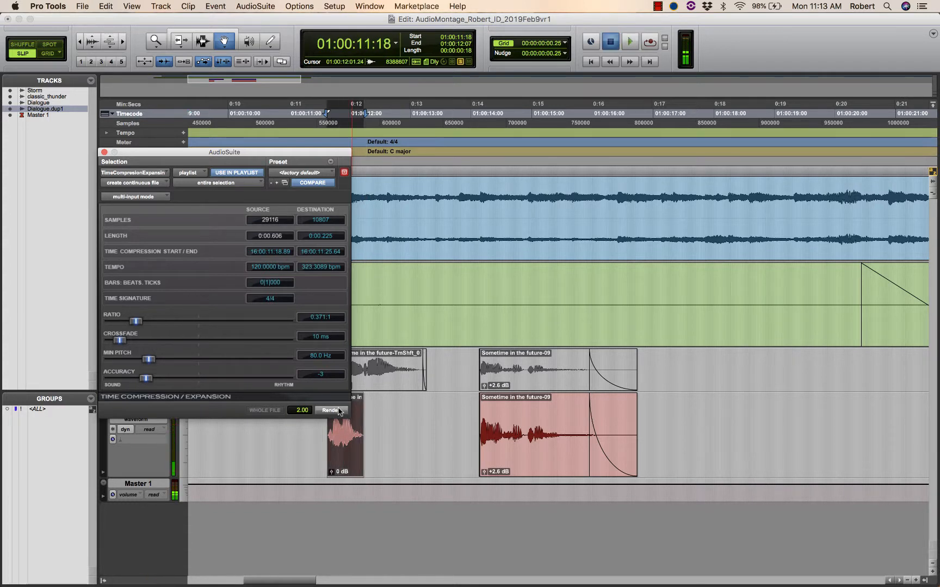
key(super+z)
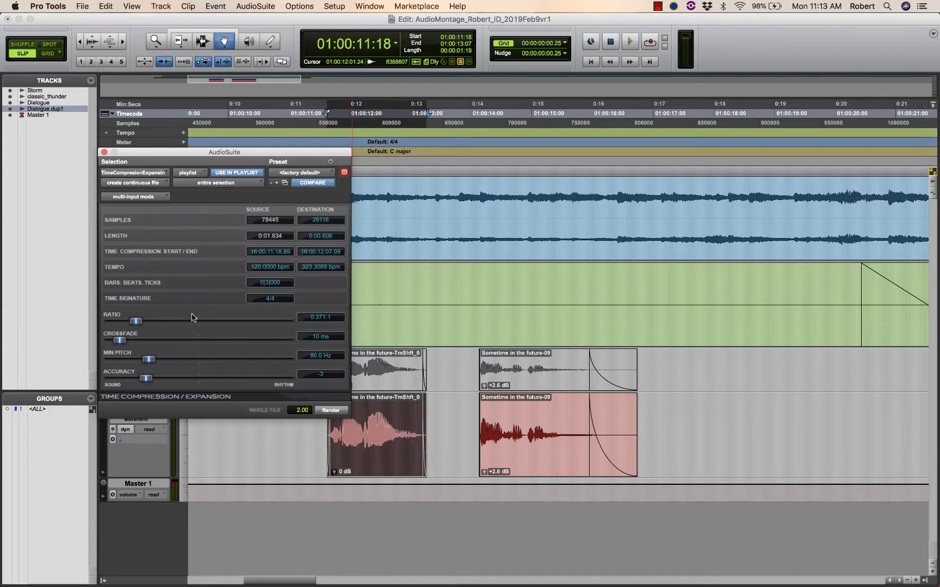
Set the time expansion ratio to 2.632:1 and the accuracy to -5, towards Sound.
drag(135, 321, 261, 335)
drag(147, 378, 129, 380)
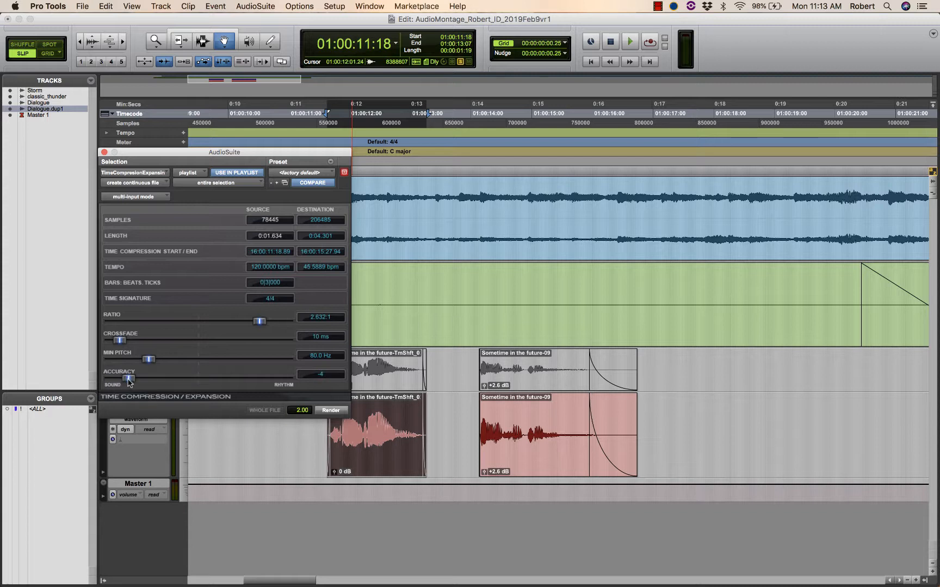
drag(129, 379, 119, 379)
Render the first Dialogue.dup1 clip at the 2.632:1 ratio, play it back, and undo the render.
click(332, 412)
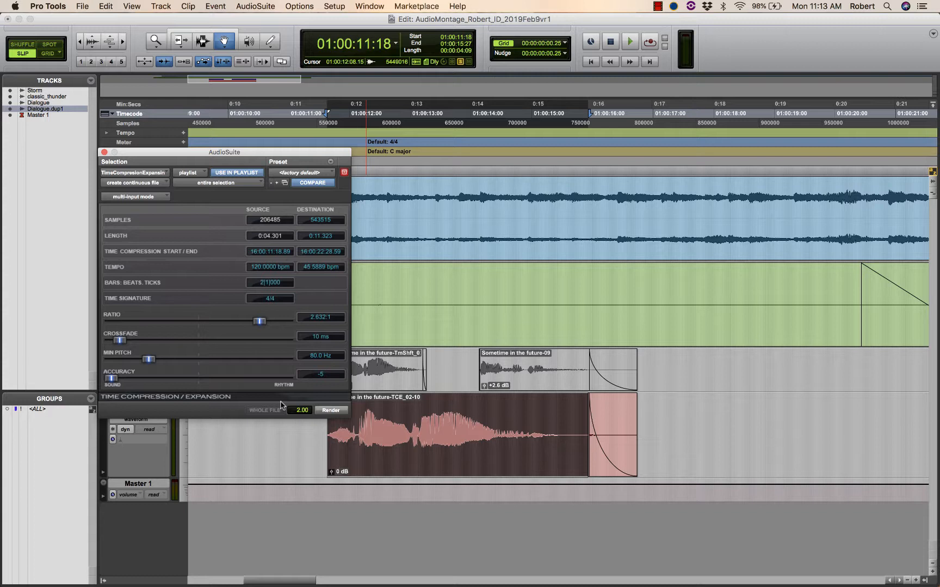
key(space)
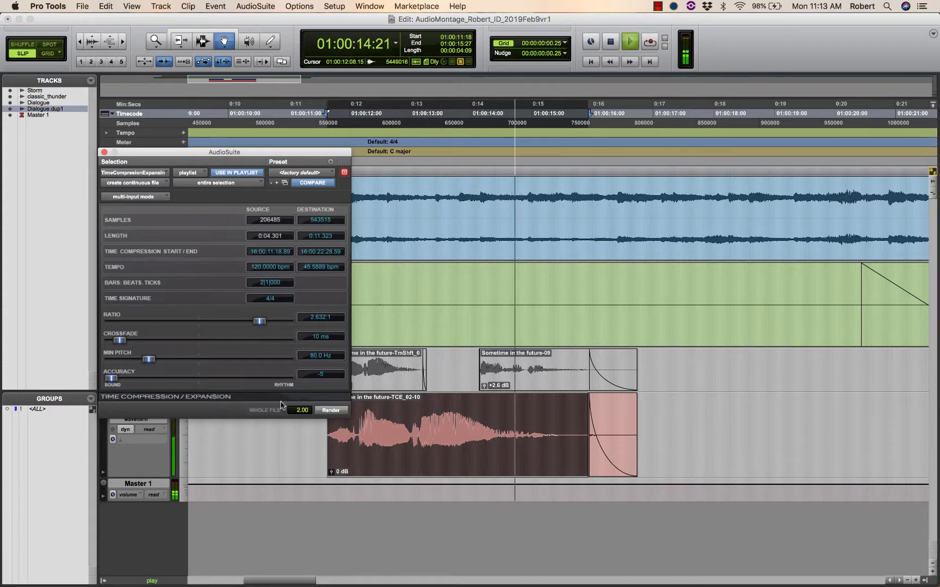
key(space)
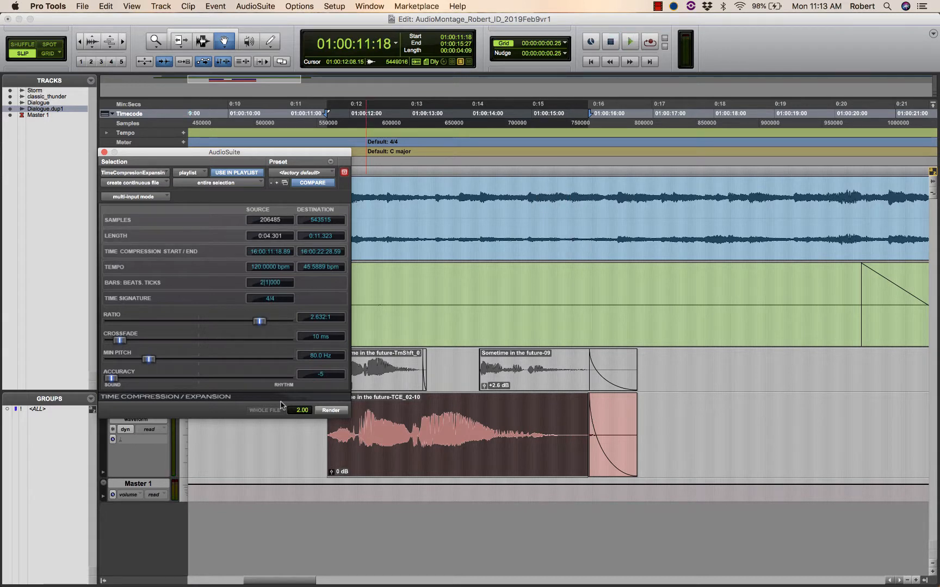
key(super+z)
Render the first Dialogue.dup1 clip at a ratio of 1.751:1, audition it, and close the processor.
drag(258, 321, 233, 325)
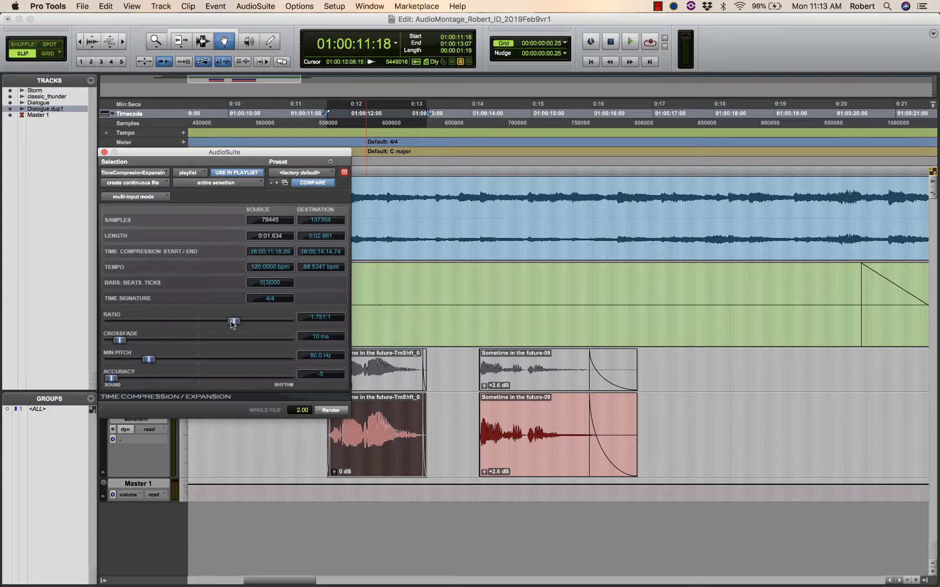
click(332, 411)
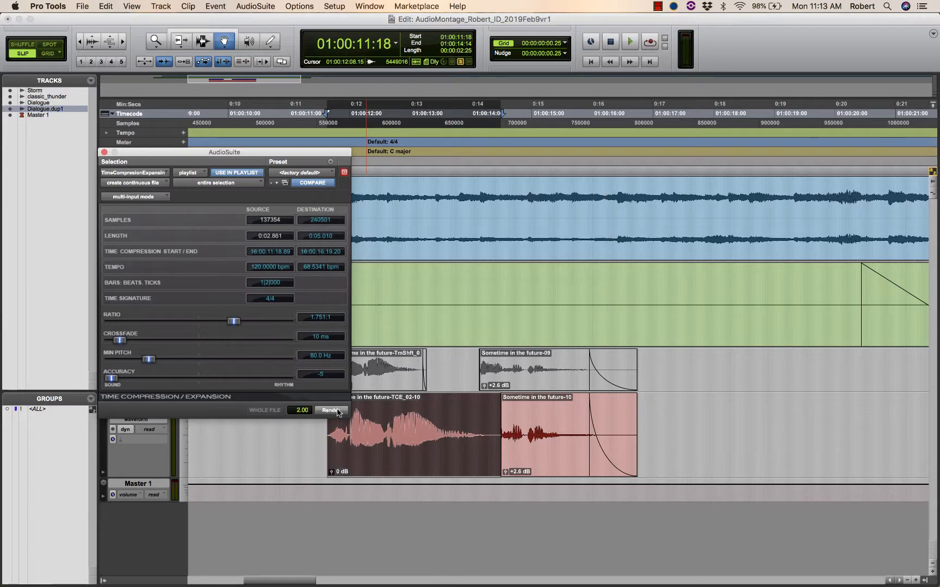
key(space)
click(104, 153)
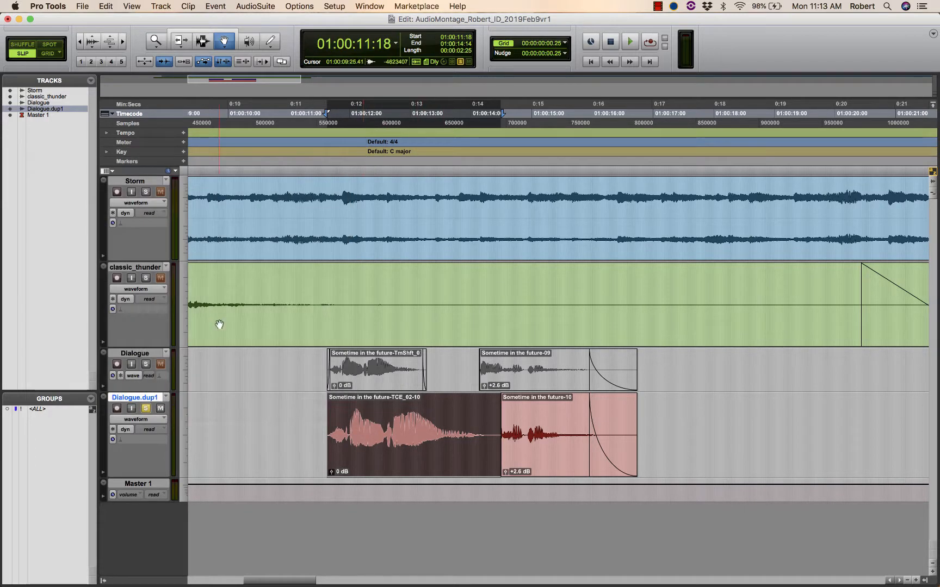
Move the stretched clip on Dialogue.dup1 earlier, to start at about 01:00:11:01.
drag(359, 438, 347, 421)
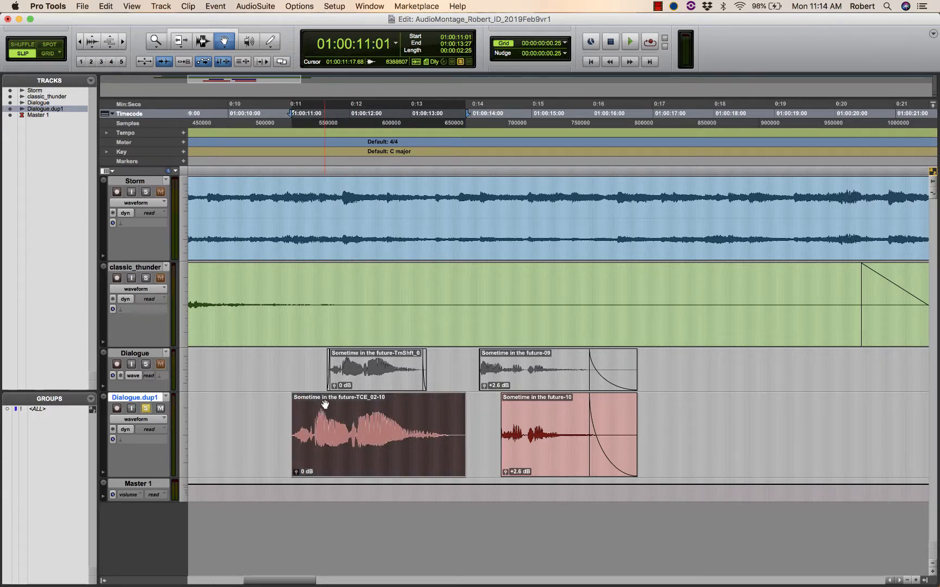